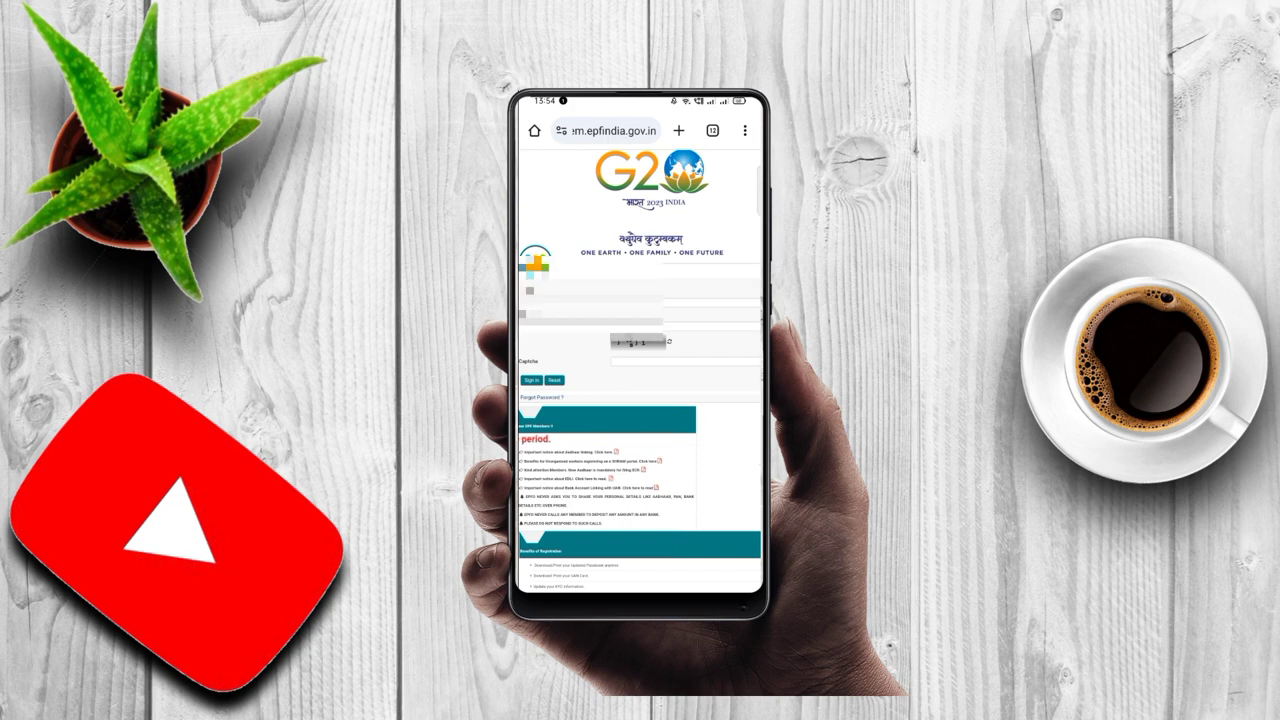
Log in with UAN, password and captcha, then complete the OTP and captcha check
click(710, 300)
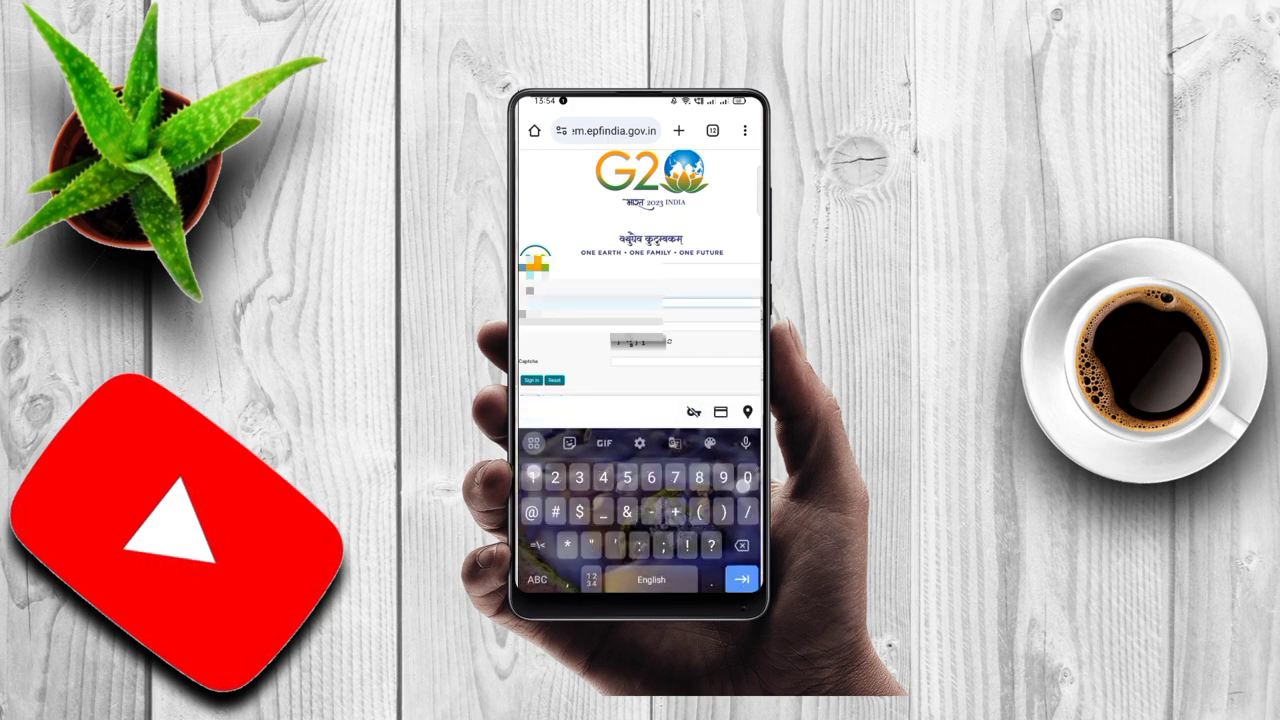
click(741, 579)
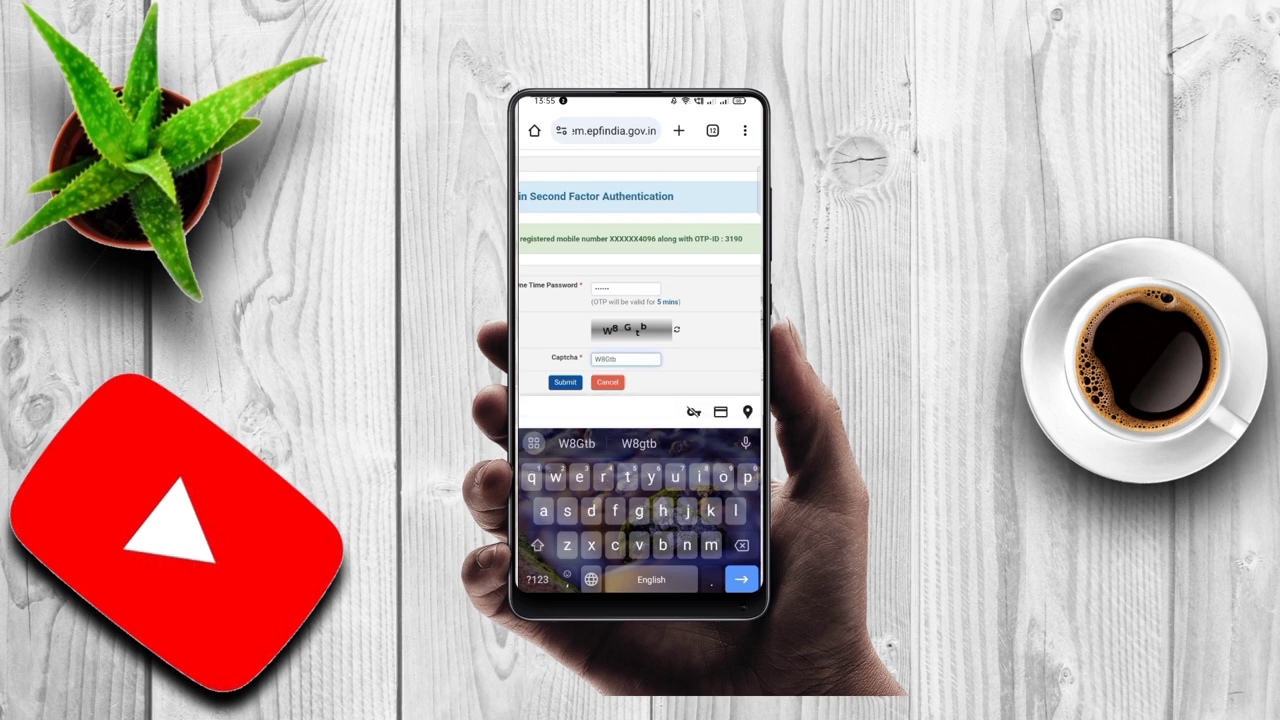
click(564, 381)
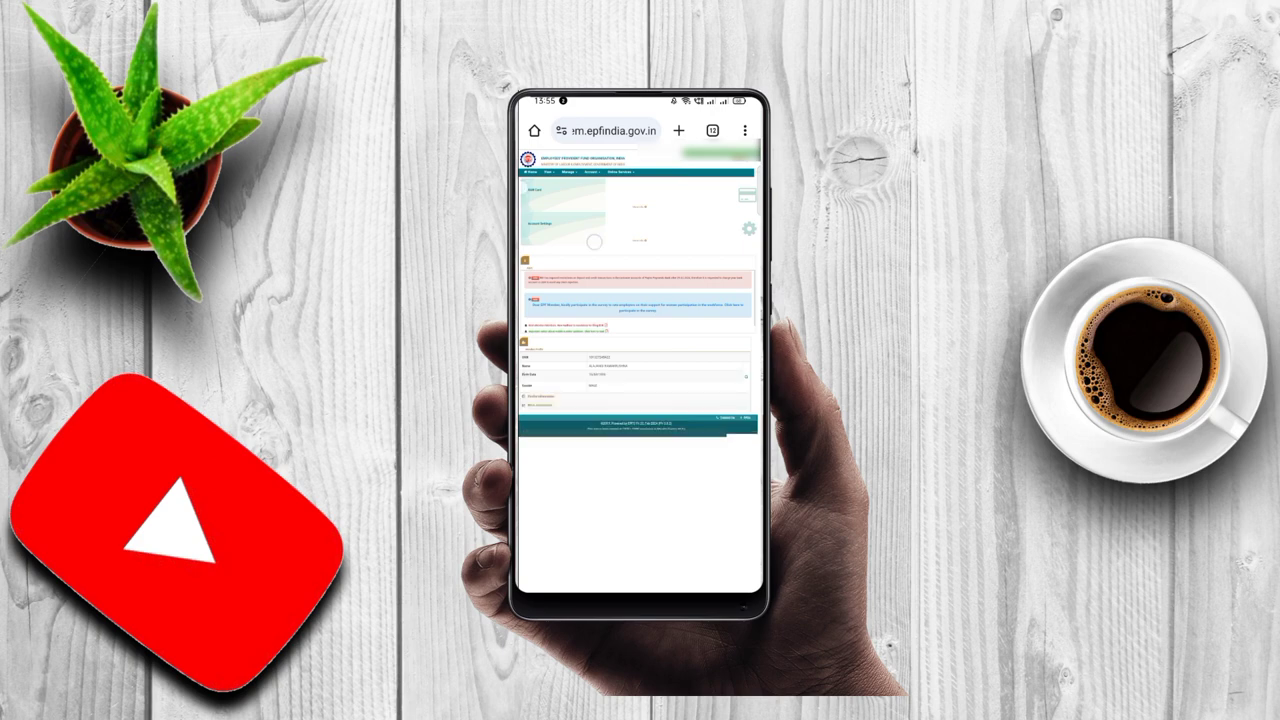
scroll(640, 340, up, 3)
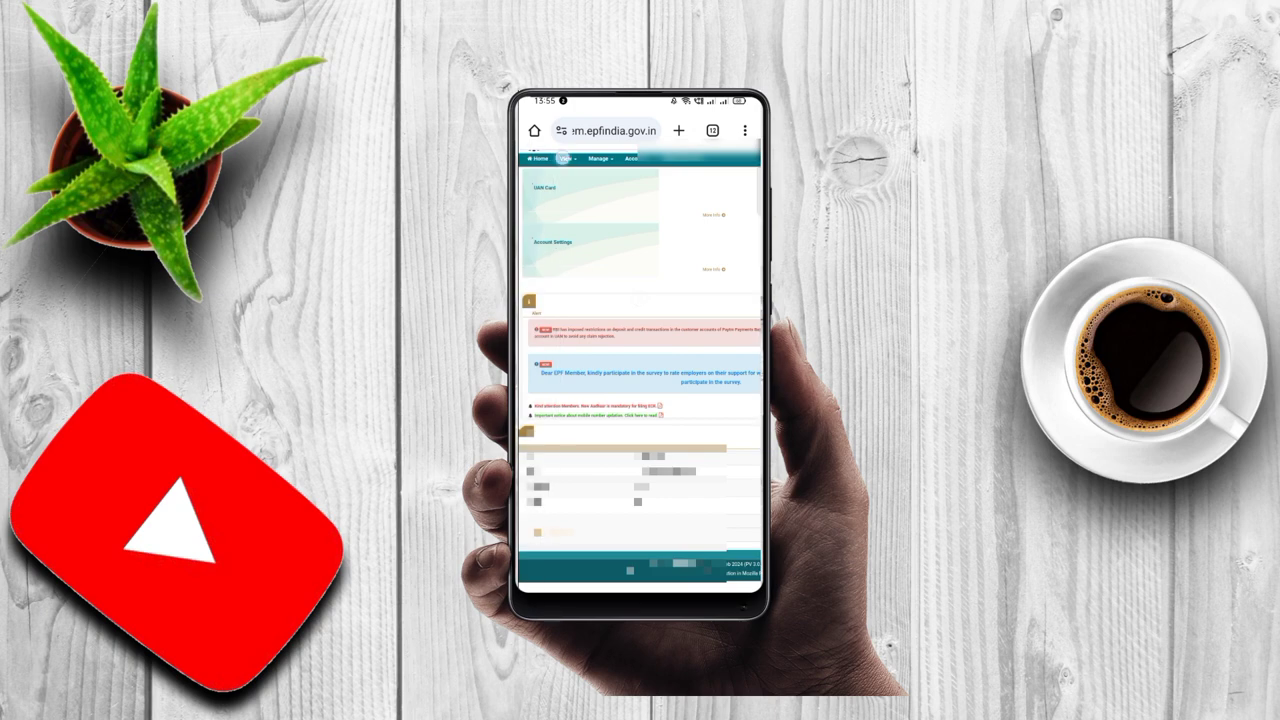
Open the member profile from the View menu to reach the photo upload page
click(566, 158)
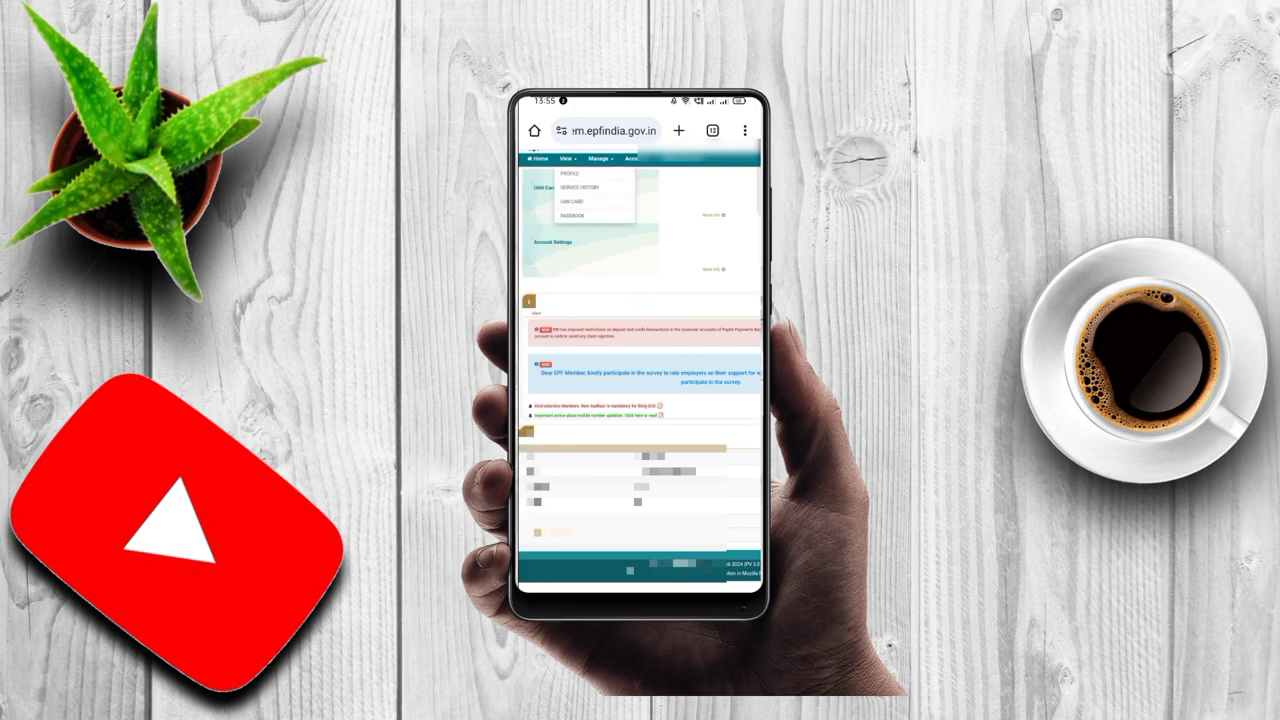
click(570, 173)
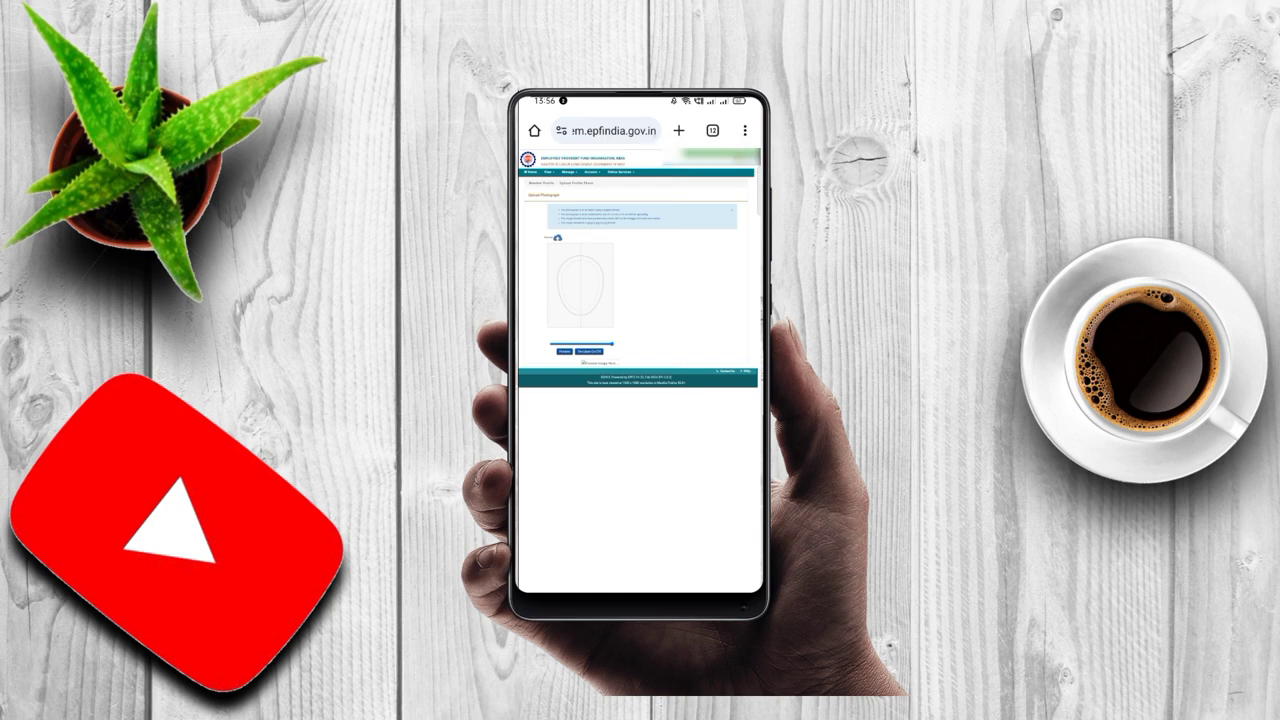
Download the UAN card again as a PDF and open it in Drive PDF Viewer
click(547, 172)
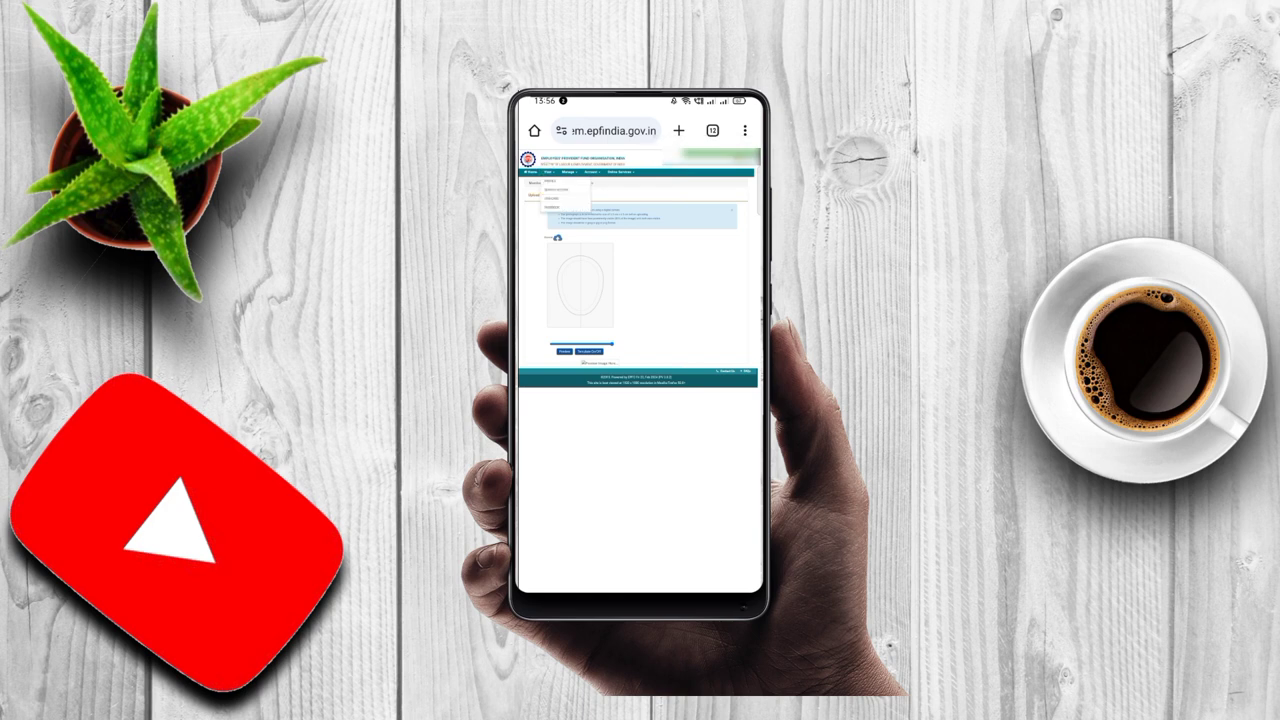
scroll(640, 280, up, 3)
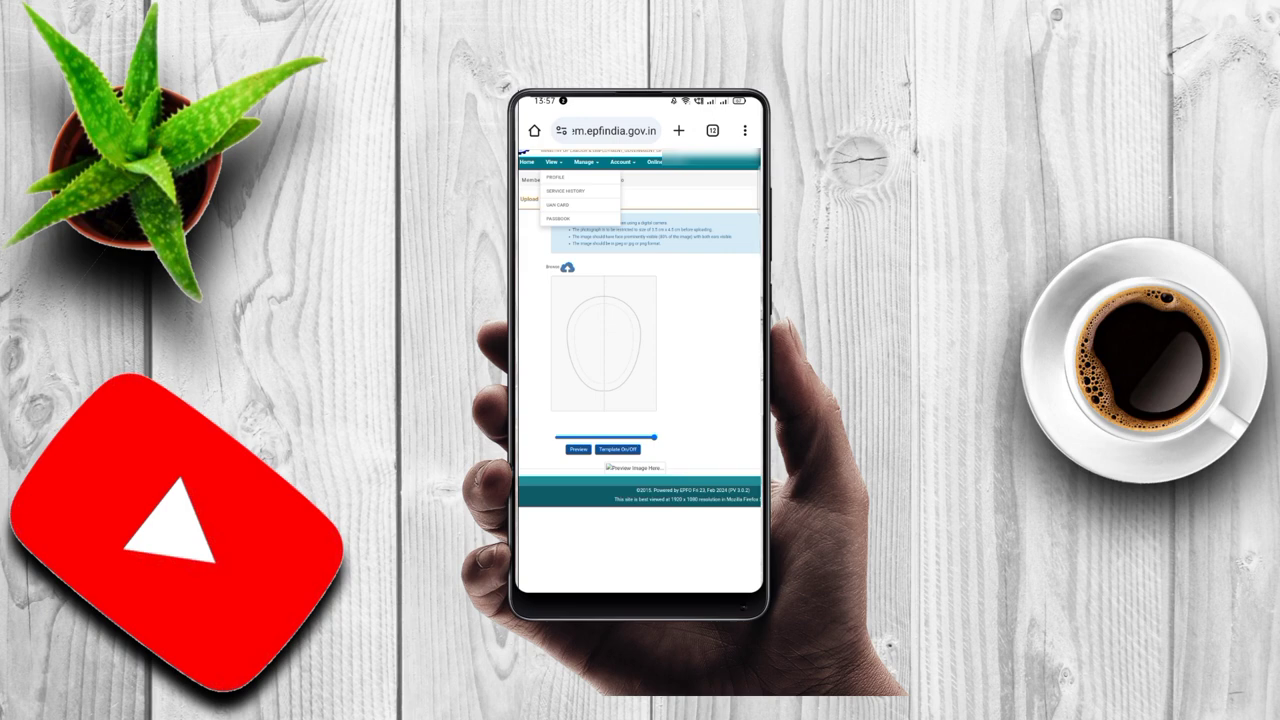
click(556, 204)
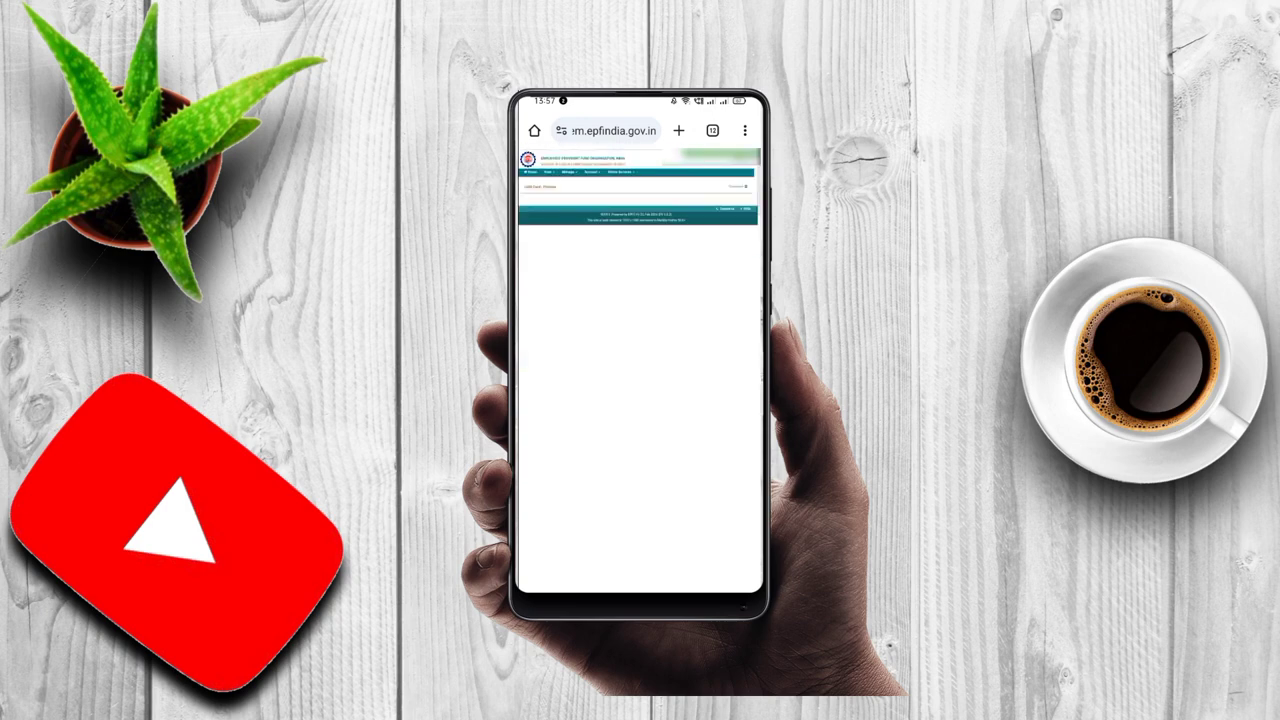
scroll(640, 200, up, 2)
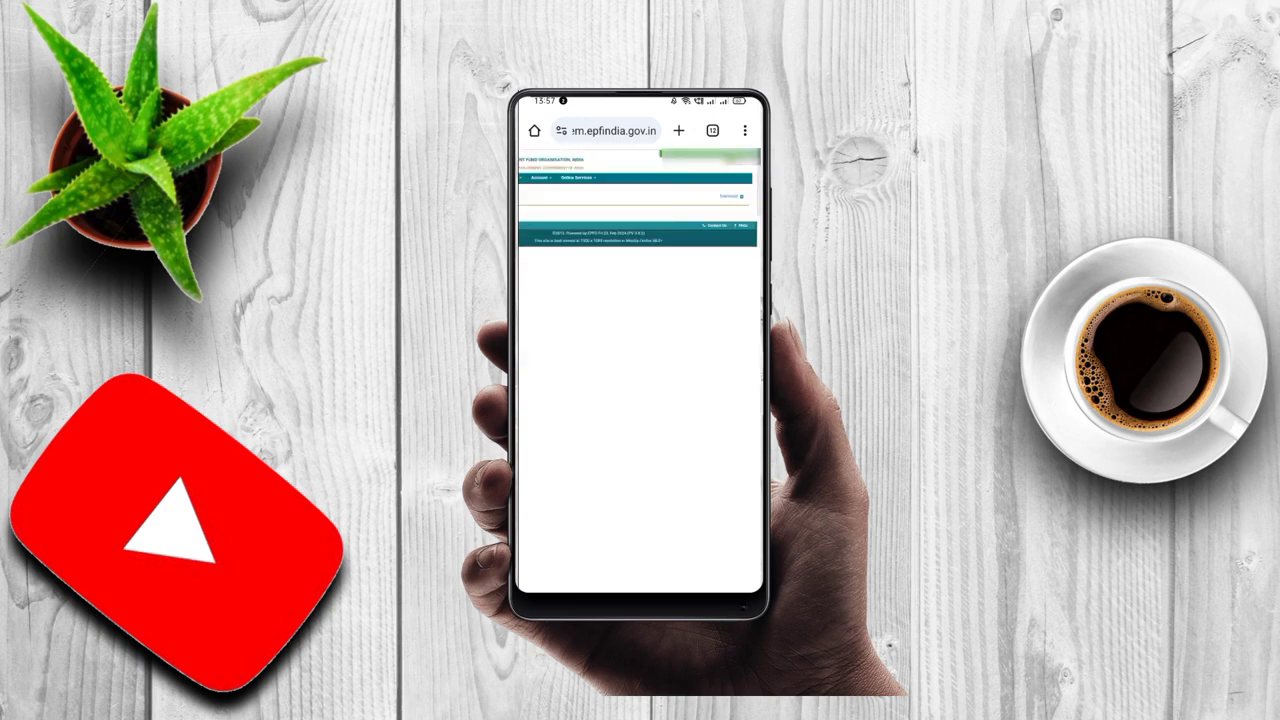
click(730, 196)
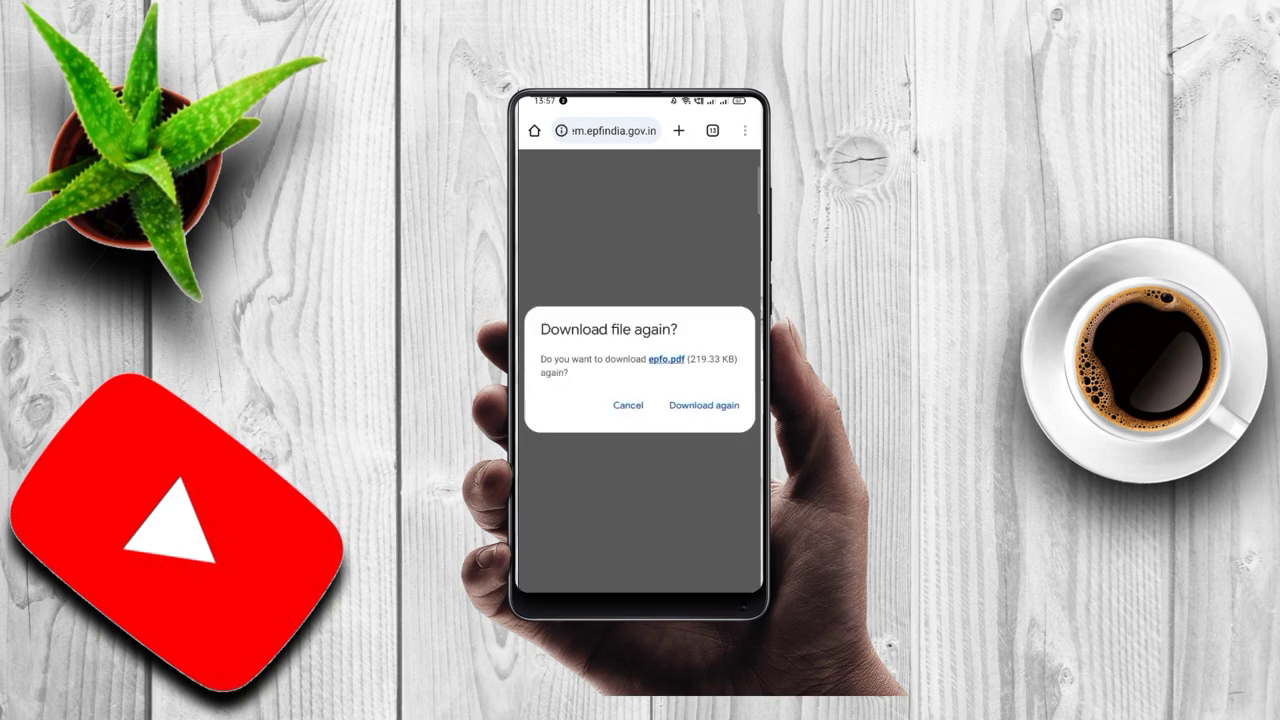
click(704, 405)
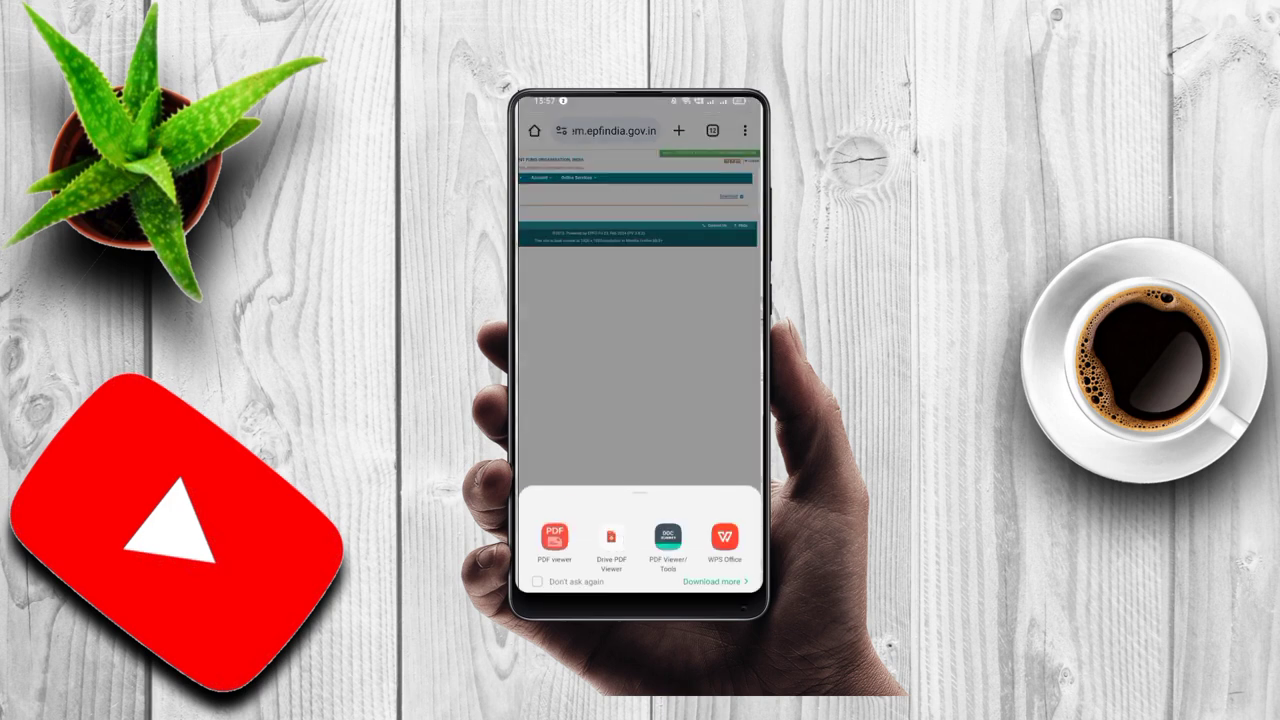
click(611, 540)
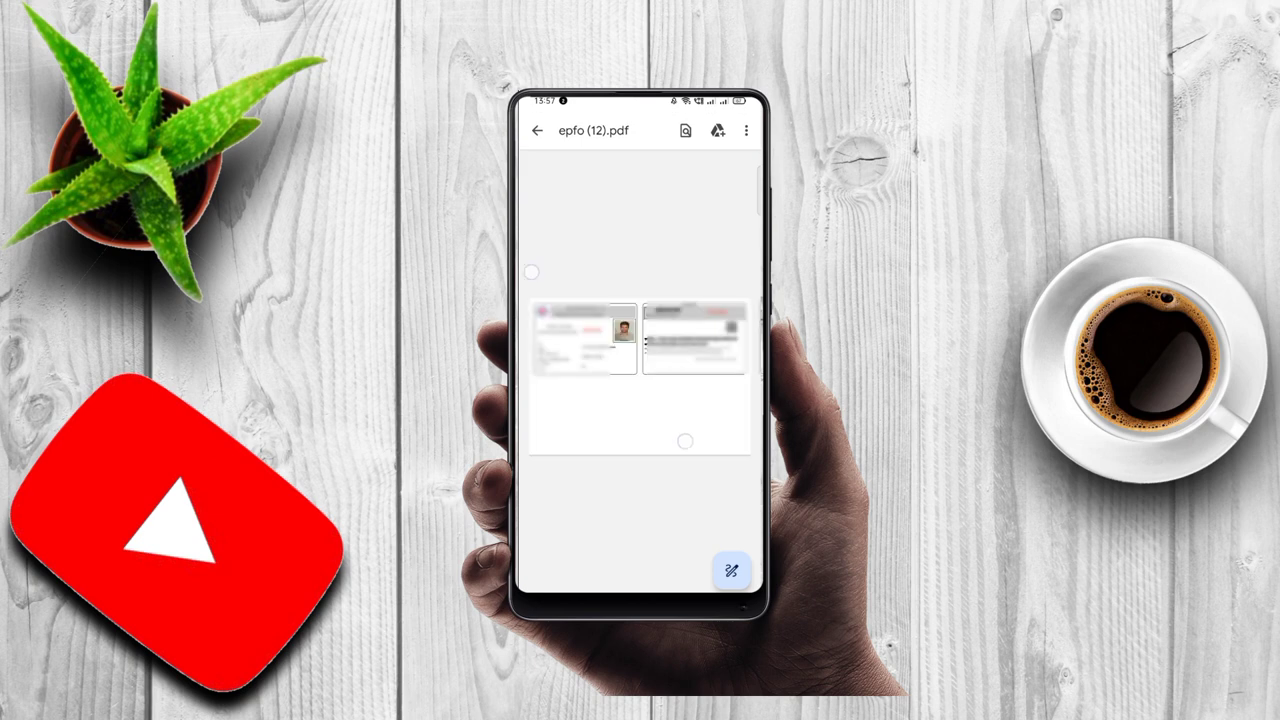
scroll(640, 340, up, 2)
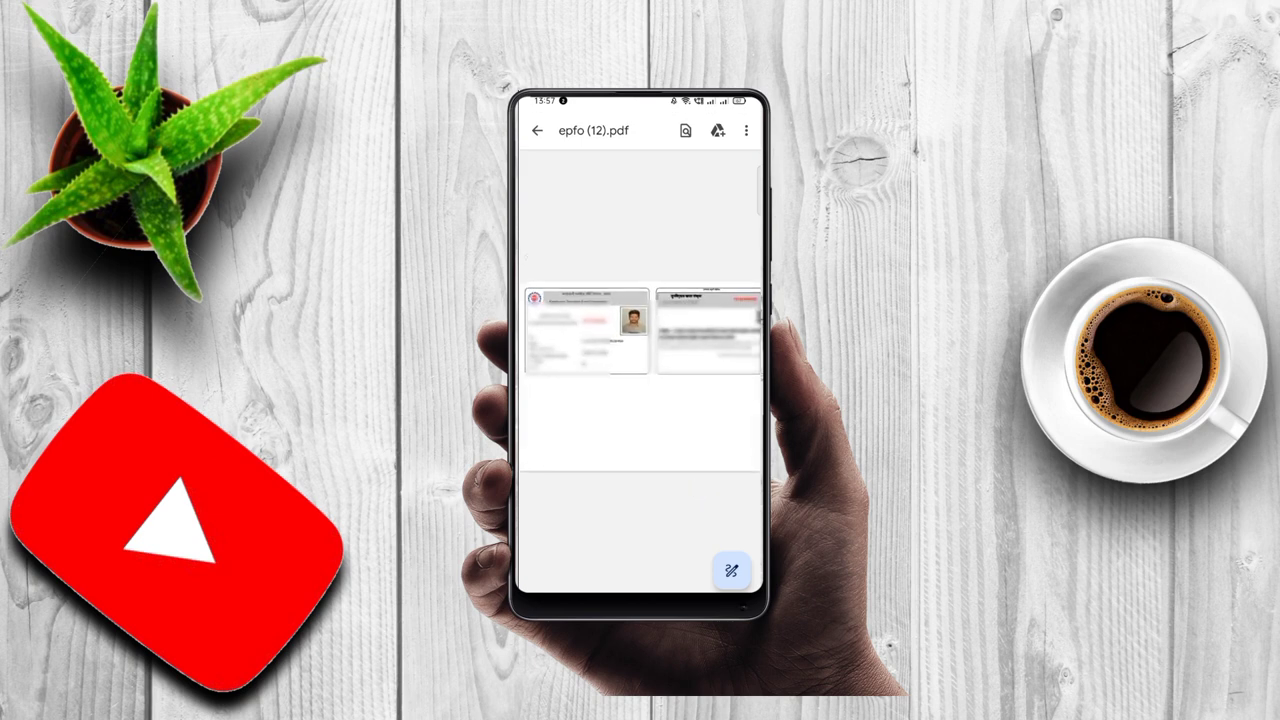